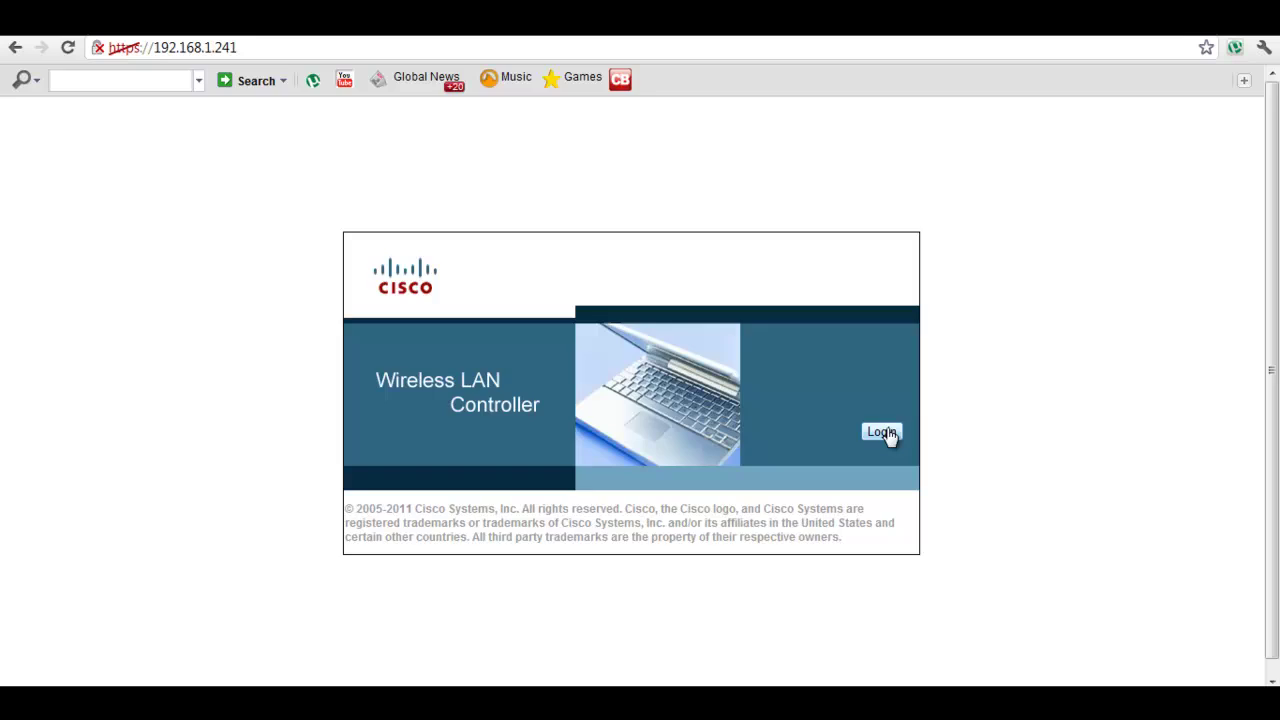
- Sign in to the controller with the admin password and begin creating a new WLAN
click(885, 433)
text(admin)
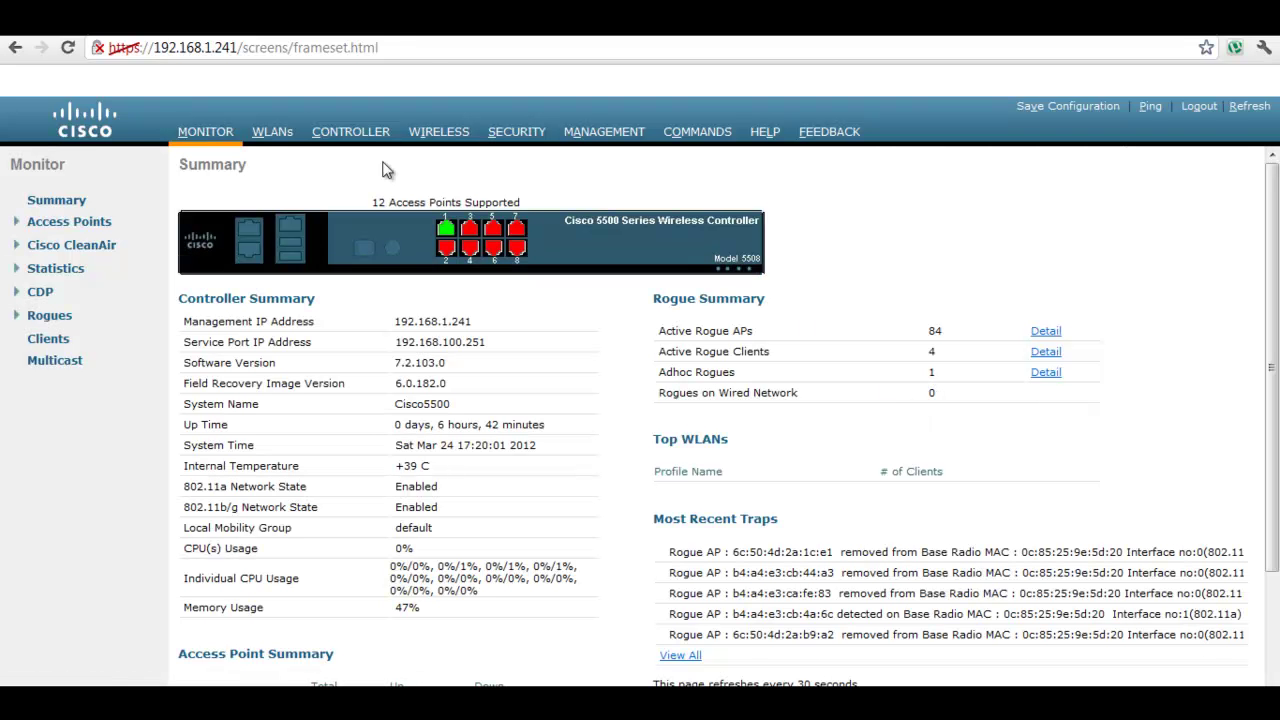
click(280, 137)
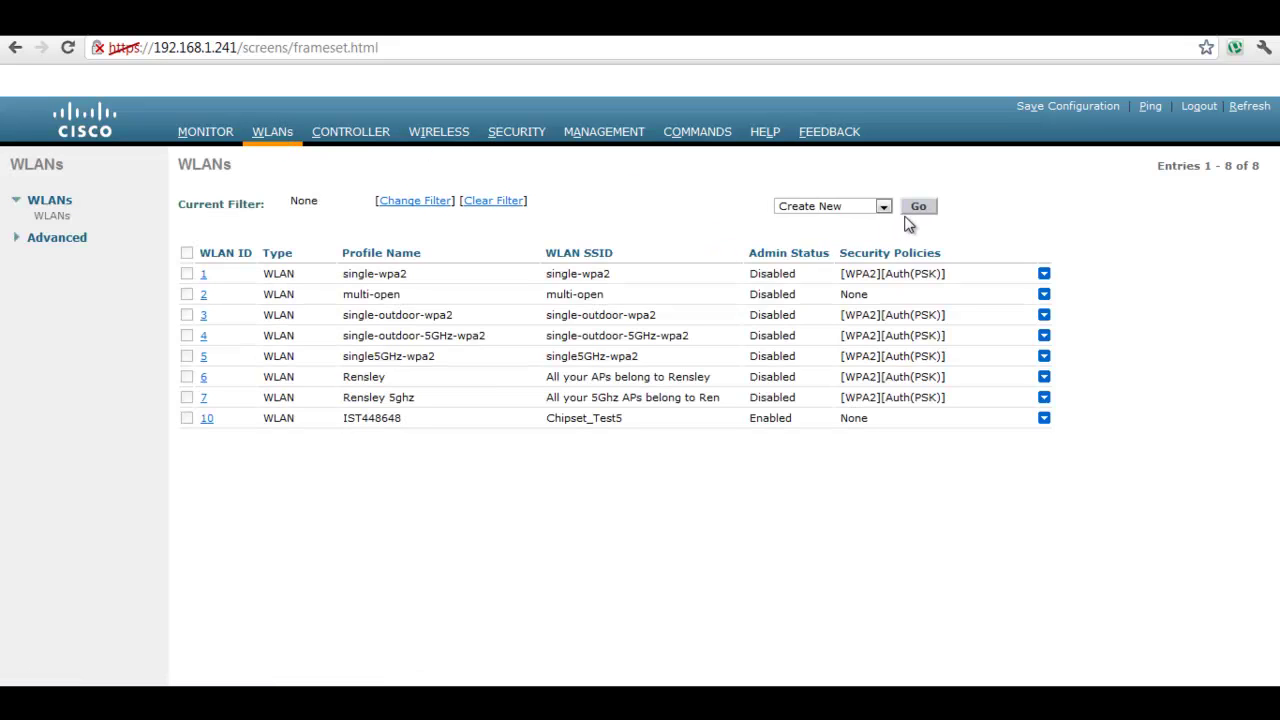
click(909, 212)
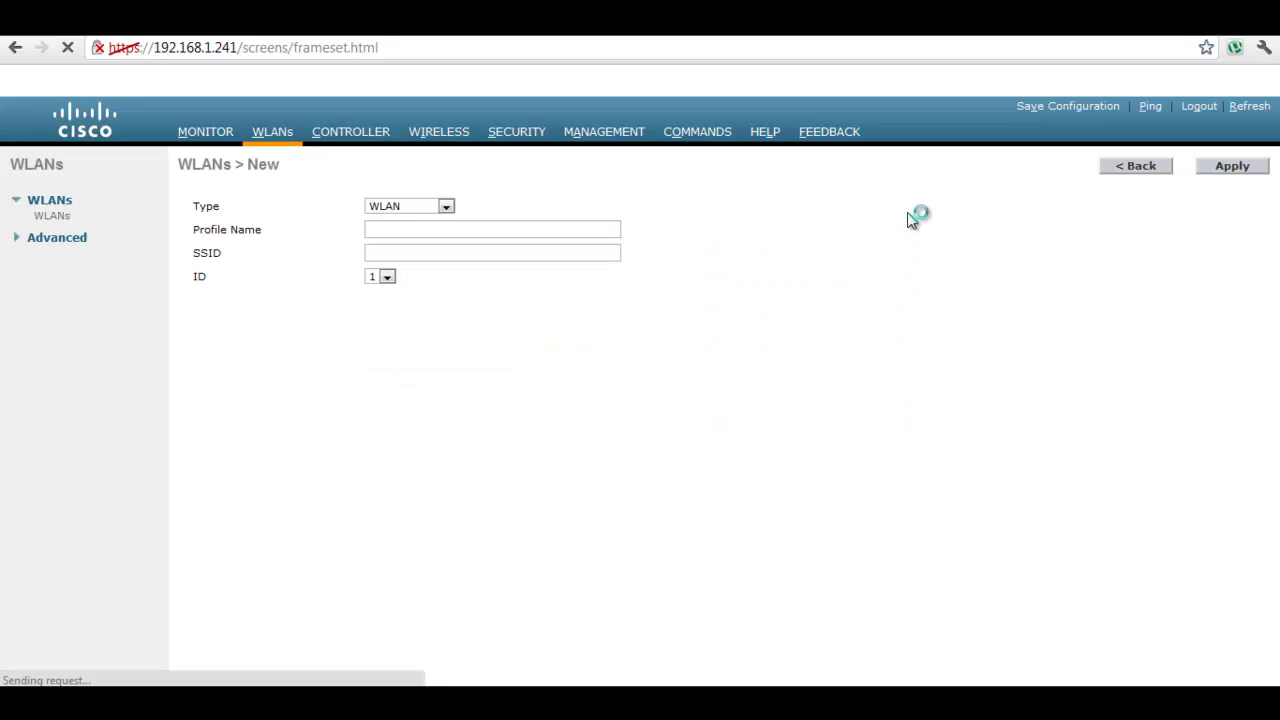
- Create the WLAN with profile name IST648, SSID Chipset_Test2.4 and WLAN ID 9
click(575, 234)
text(I)
key(Down)
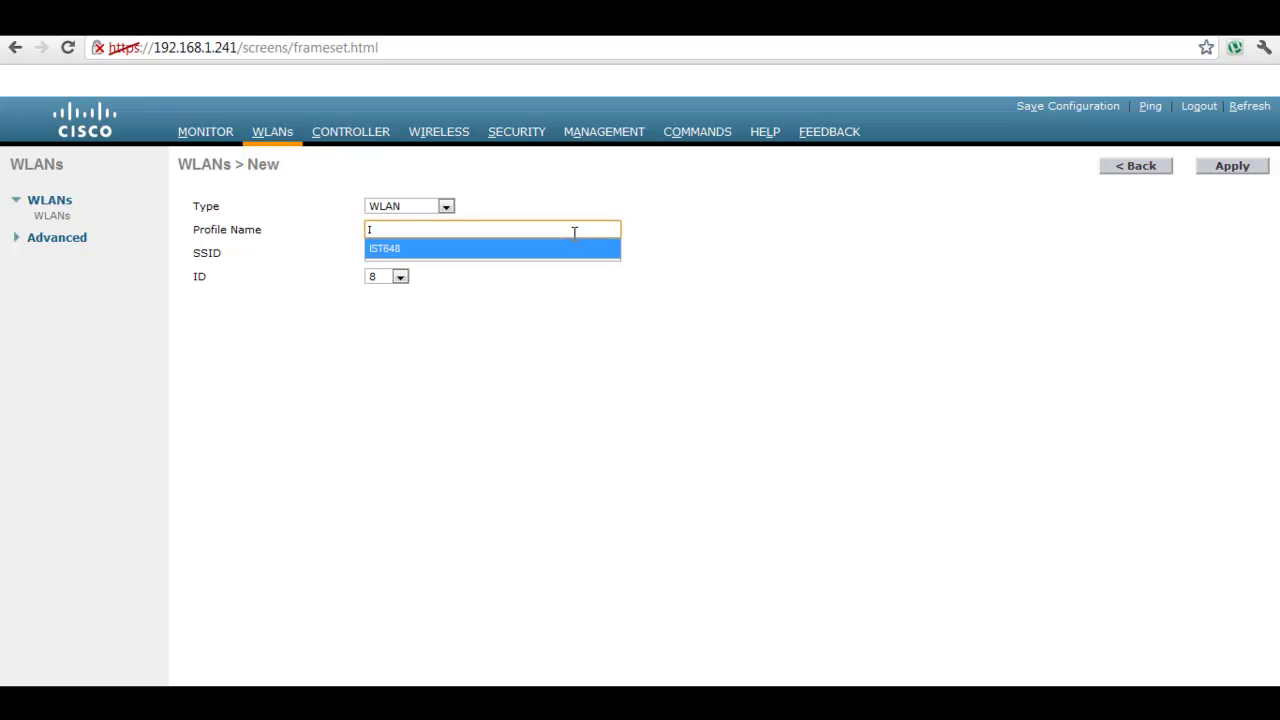
key(Tab)
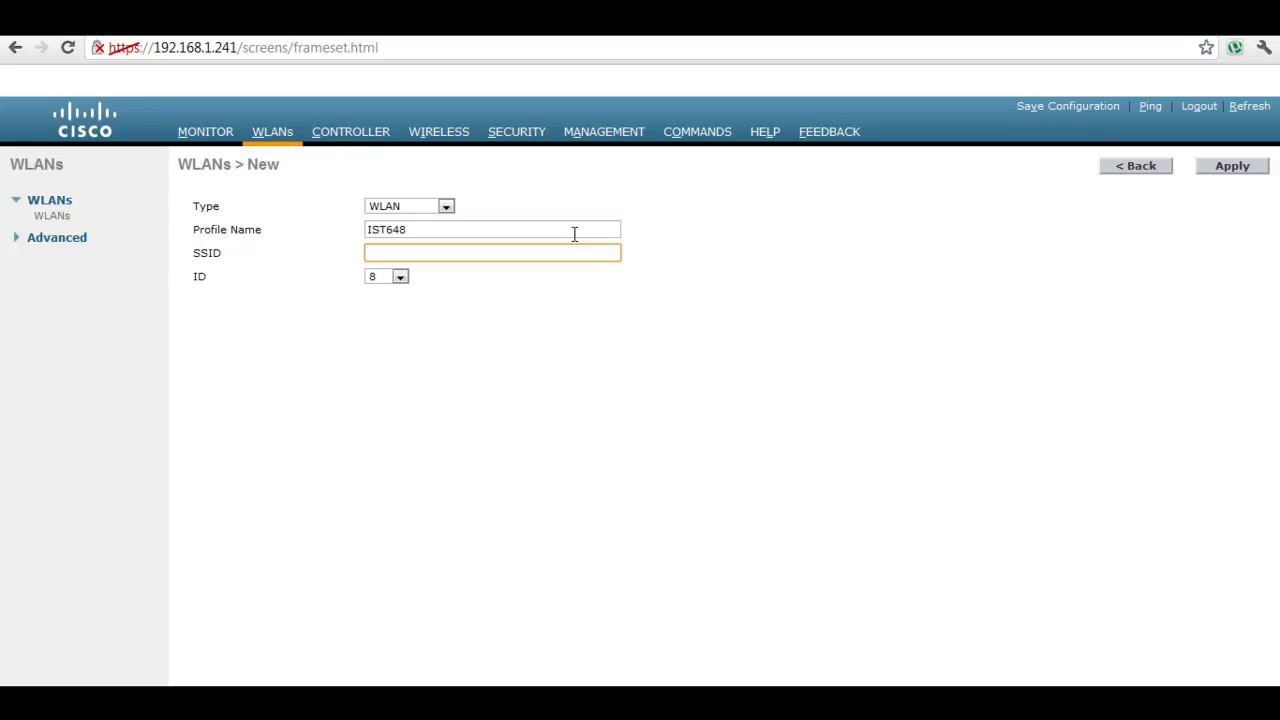
text(C)
key(Down)
key(Tab)
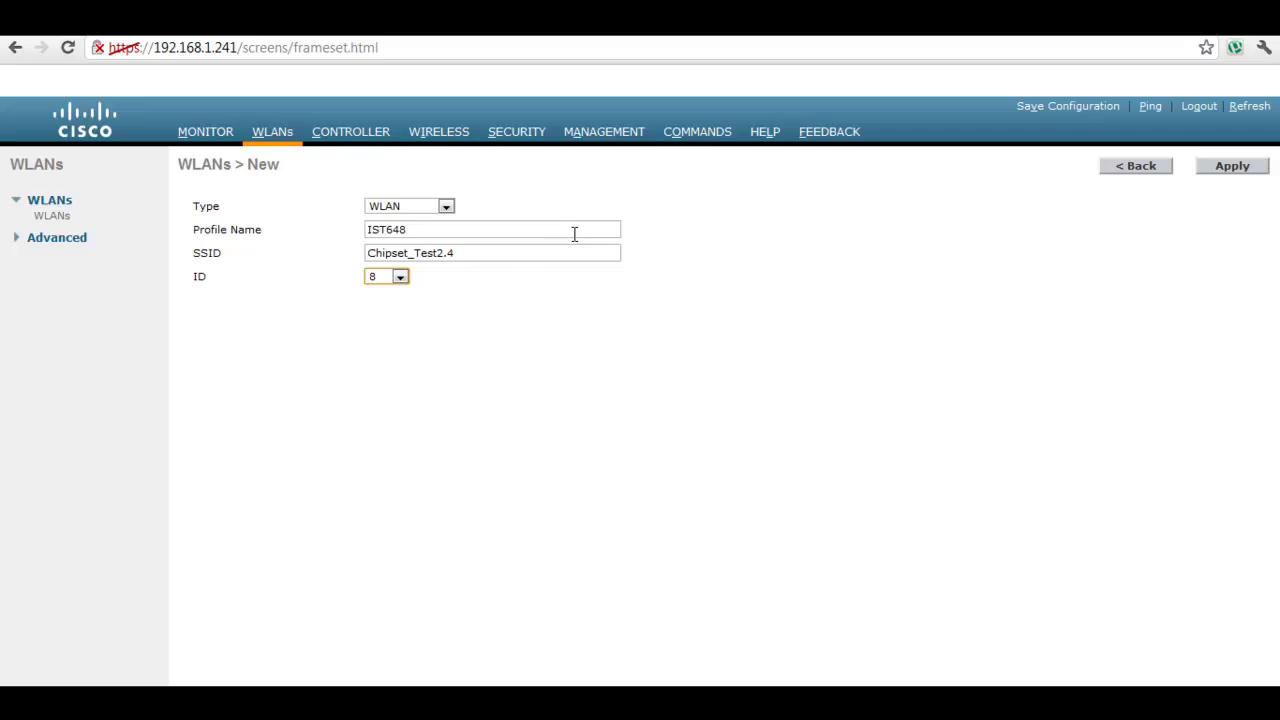
click(402, 277)
click(381, 303)
click(1224, 170)
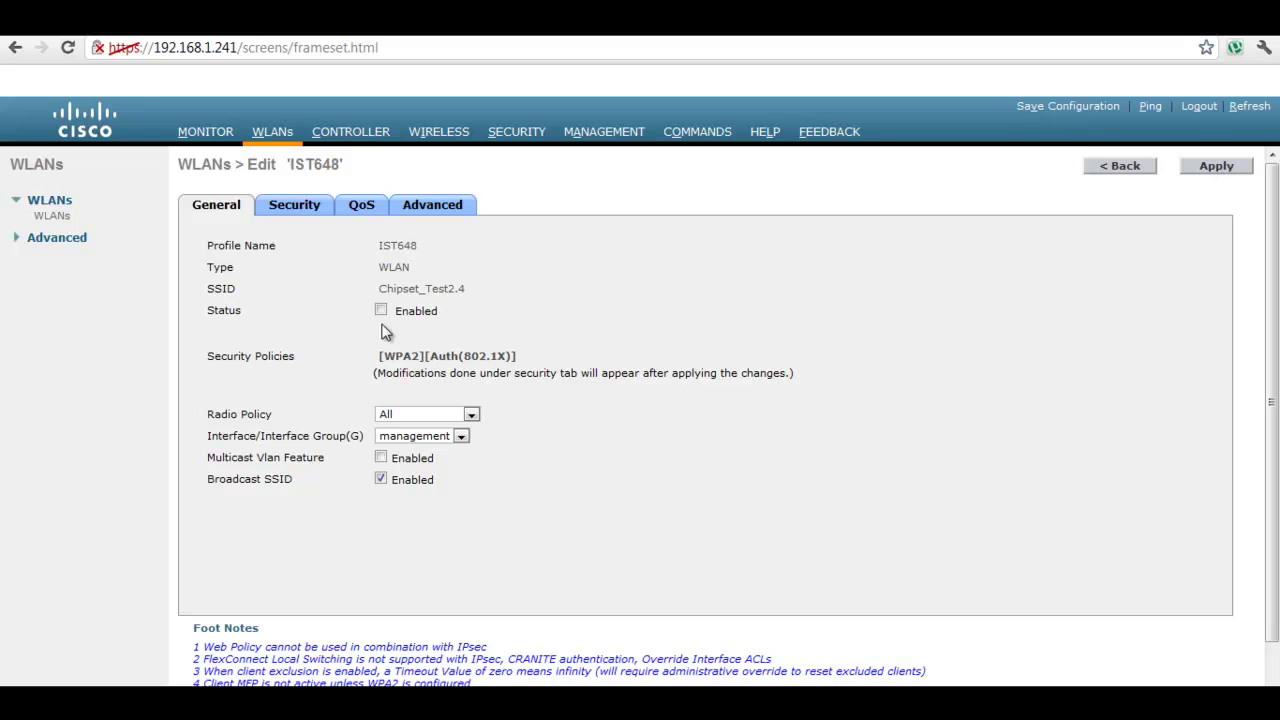
- Enable WLAN IST648, set its radio policy to 802.11b/g only, and apply
click(380, 311)
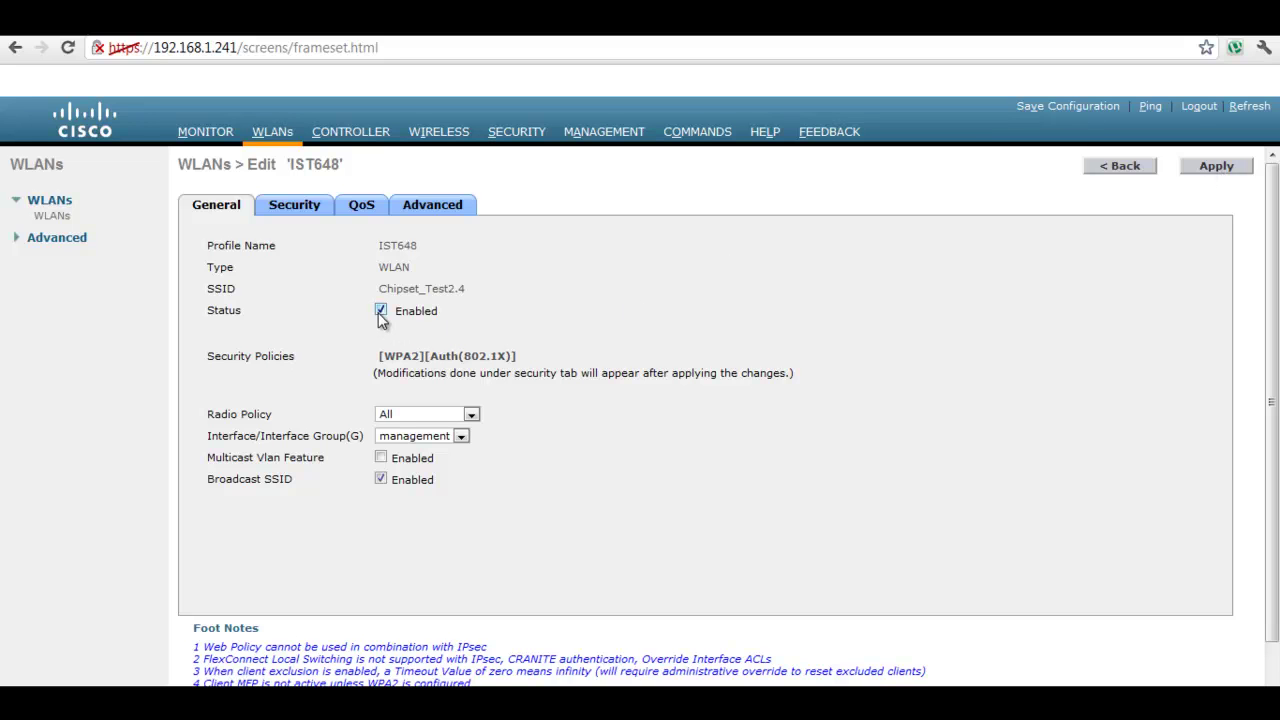
click(427, 421)
click(405, 476)
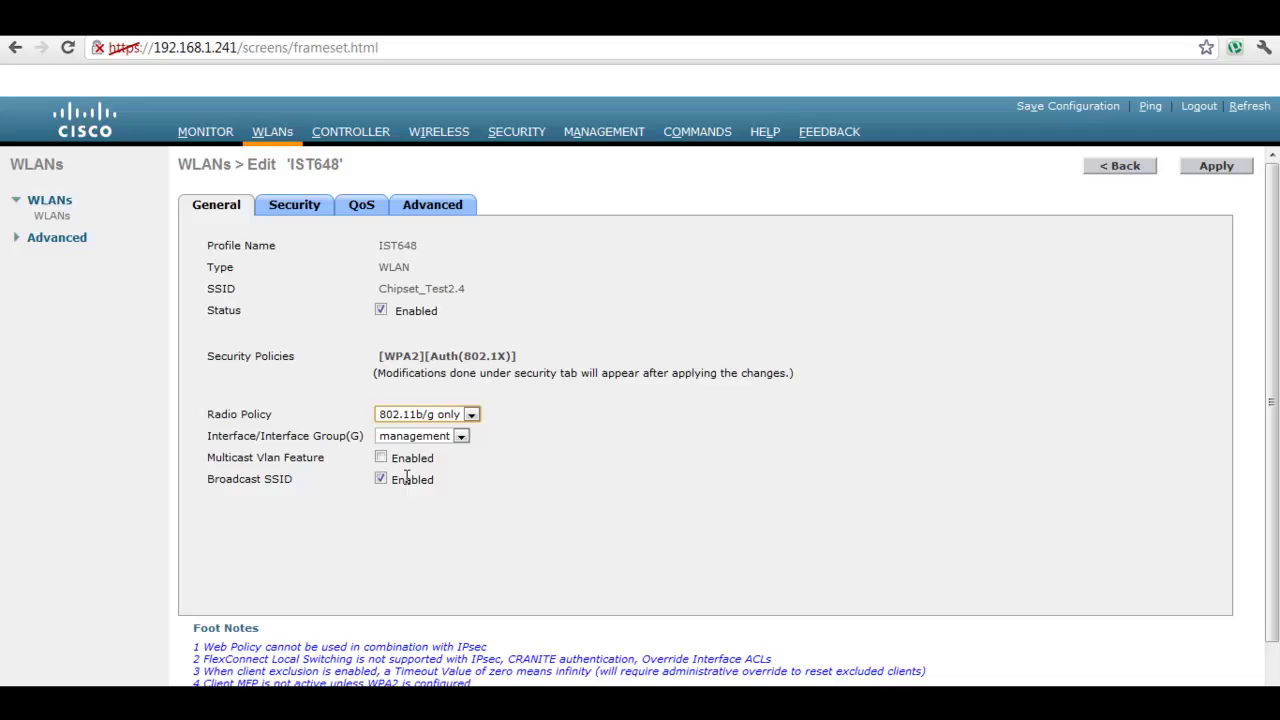
click(1213, 170)
- Open the configuration page of the access point's 802.11b/g/n radio
click(440, 140)
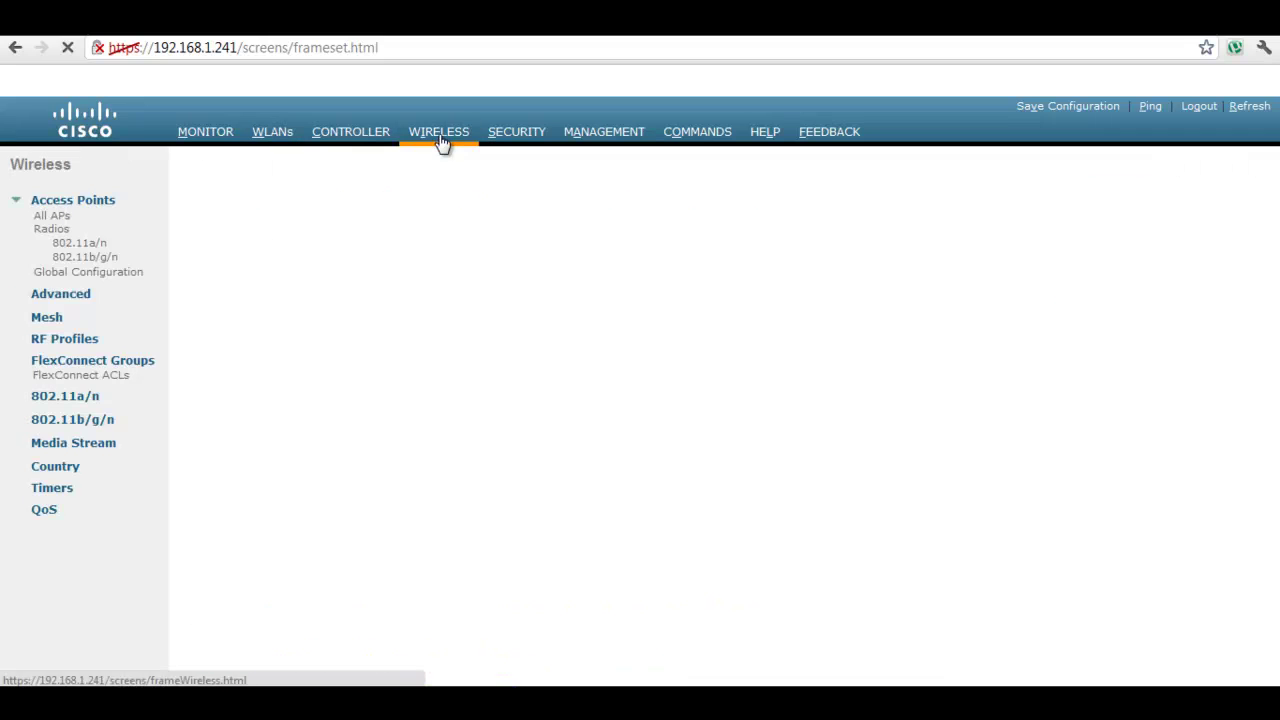
click(88, 257)
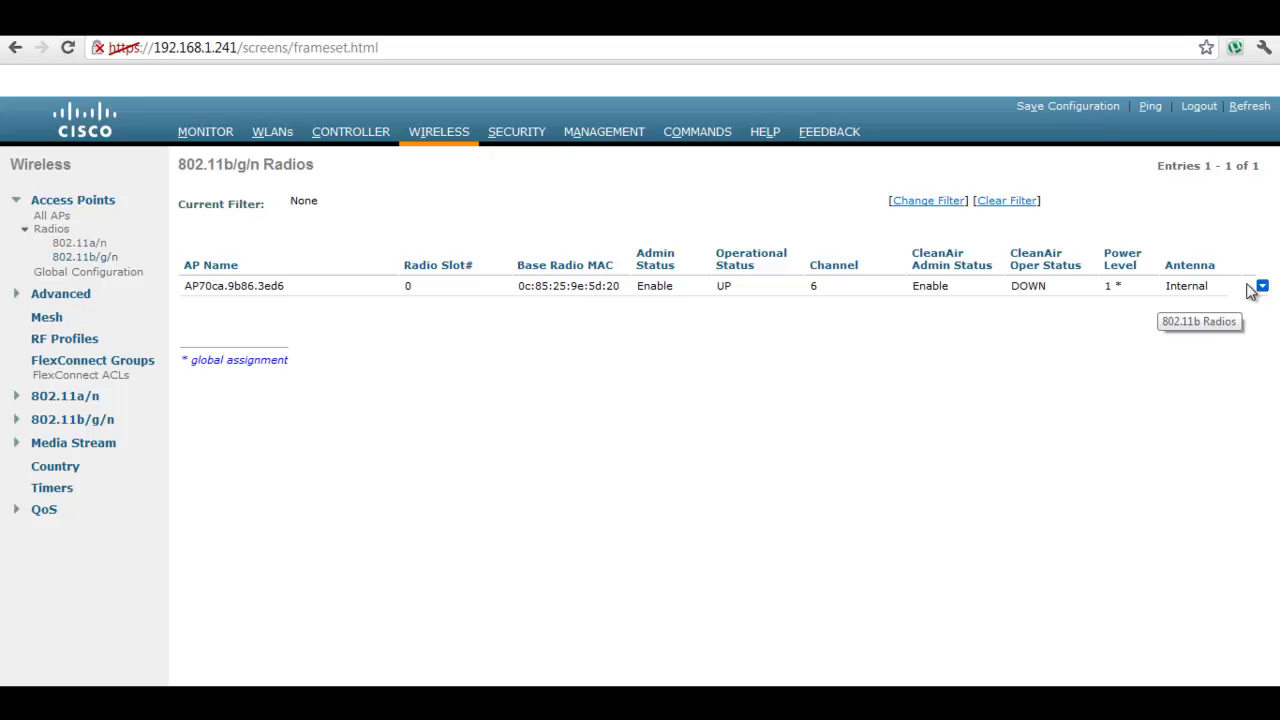
click(1263, 288)
click(1189, 291)
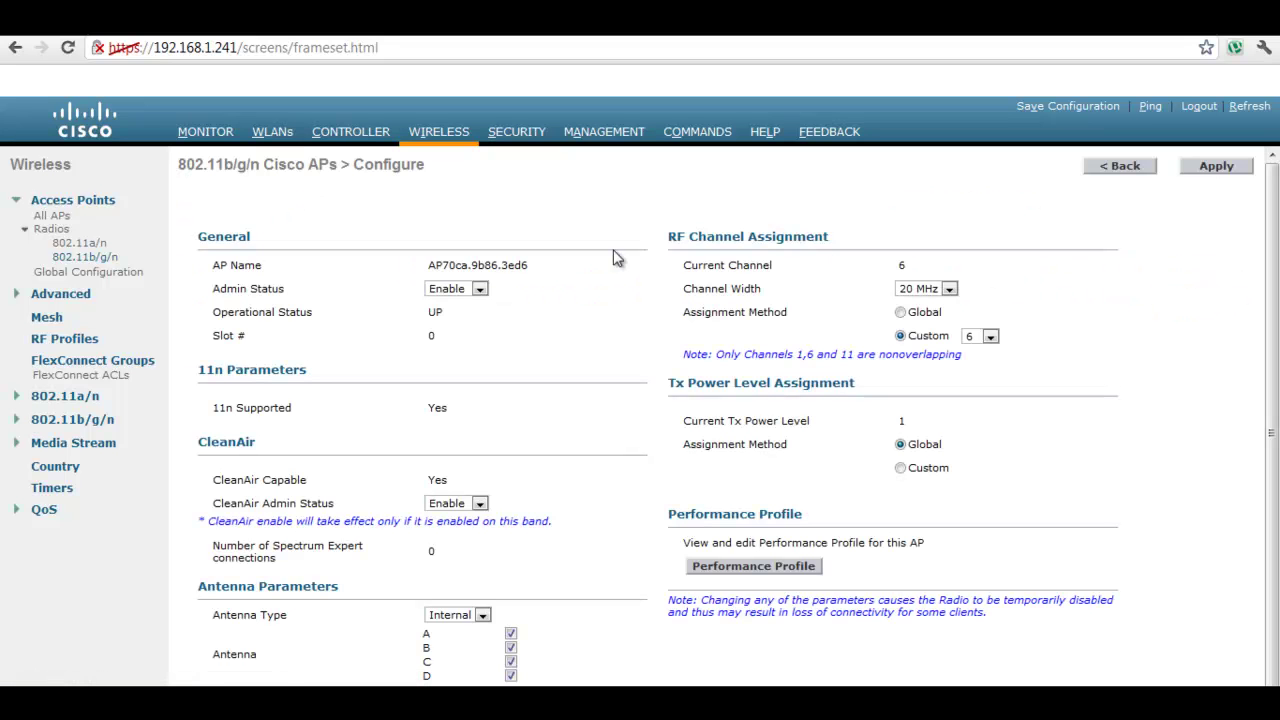
- Keep the radio's admin status Enabled on custom channel 6, apply, and return to WLANs
click(480, 289)
click(480, 289)
click(991, 337)
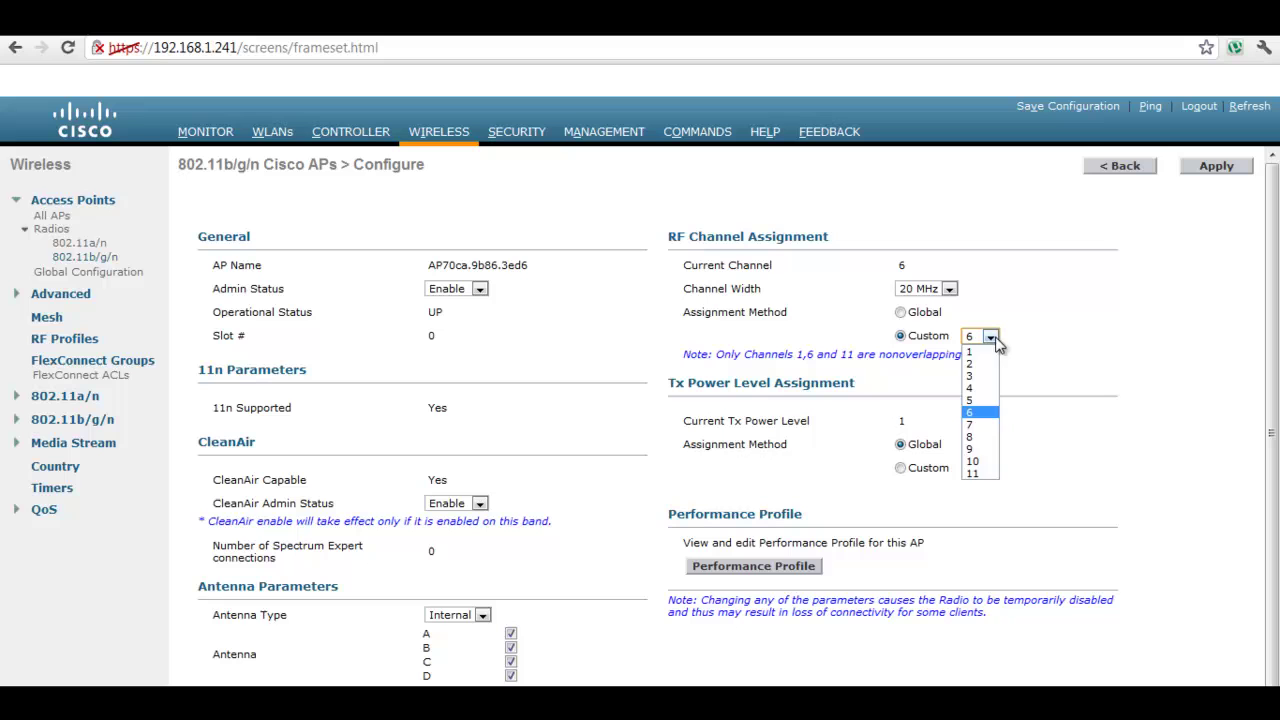
click(978, 412)
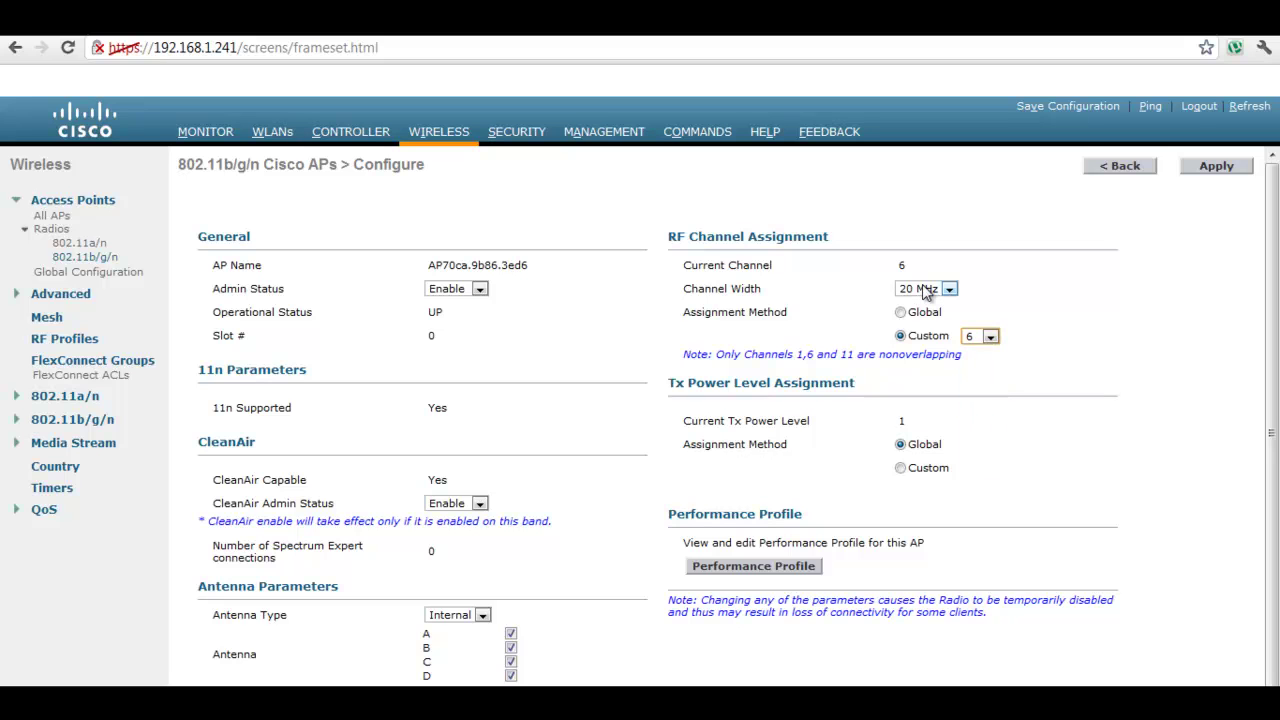
click(1207, 163)
click(270, 133)
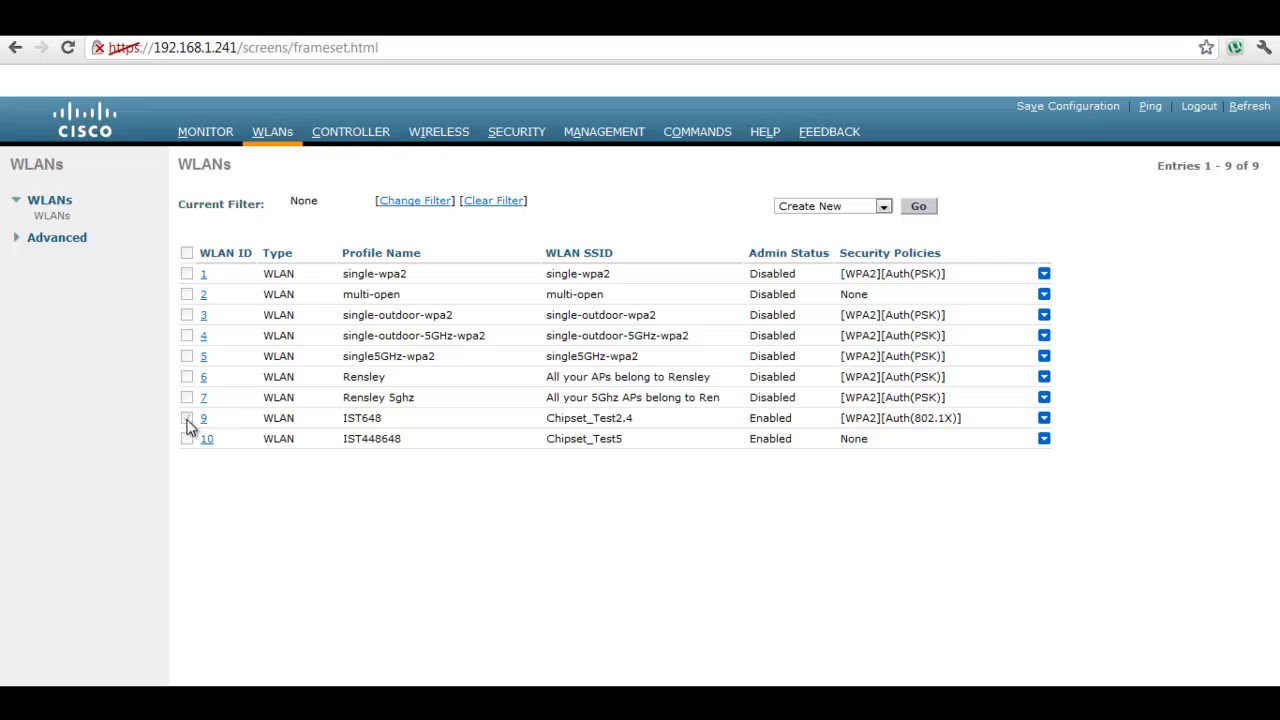
- Tick WLAN 9 (IST648, Chipset_Test2.4) in the WLANs list to review it
click(187, 419)
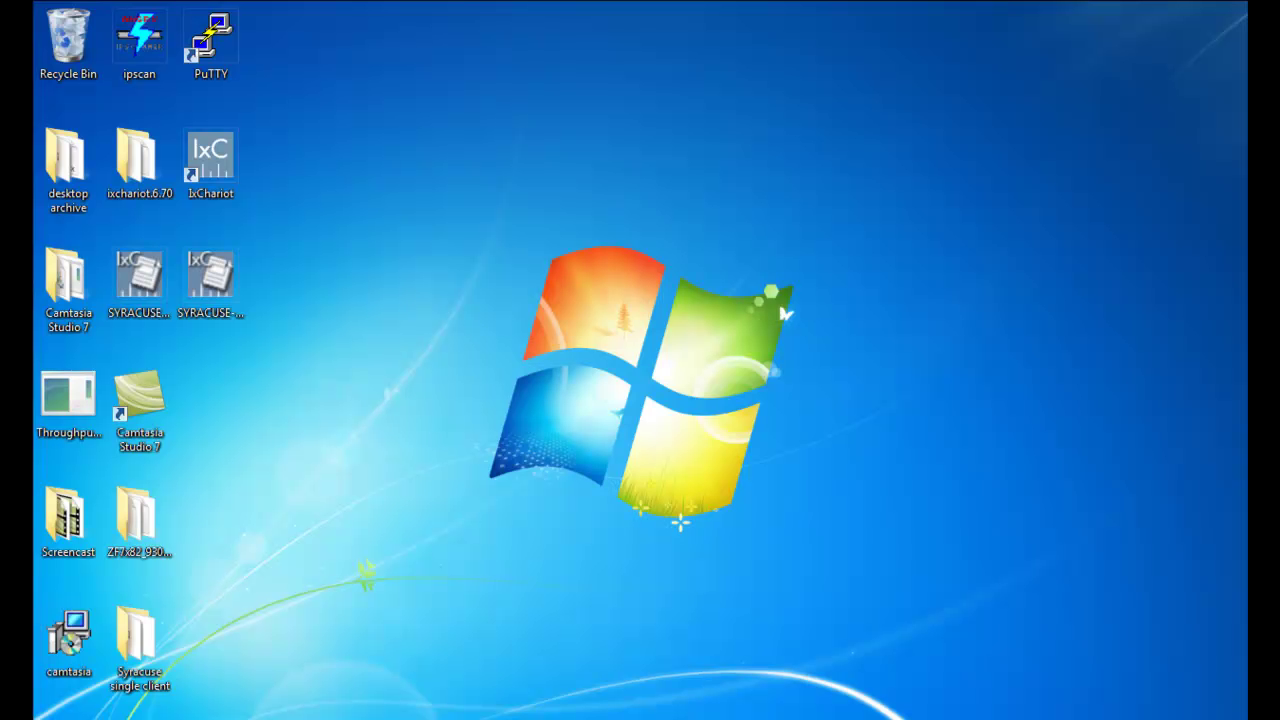
- Launch IxChariot and add pair 'Test 1' from 192.168.1.116 to 192.168.1.112
double_click(232, 176)
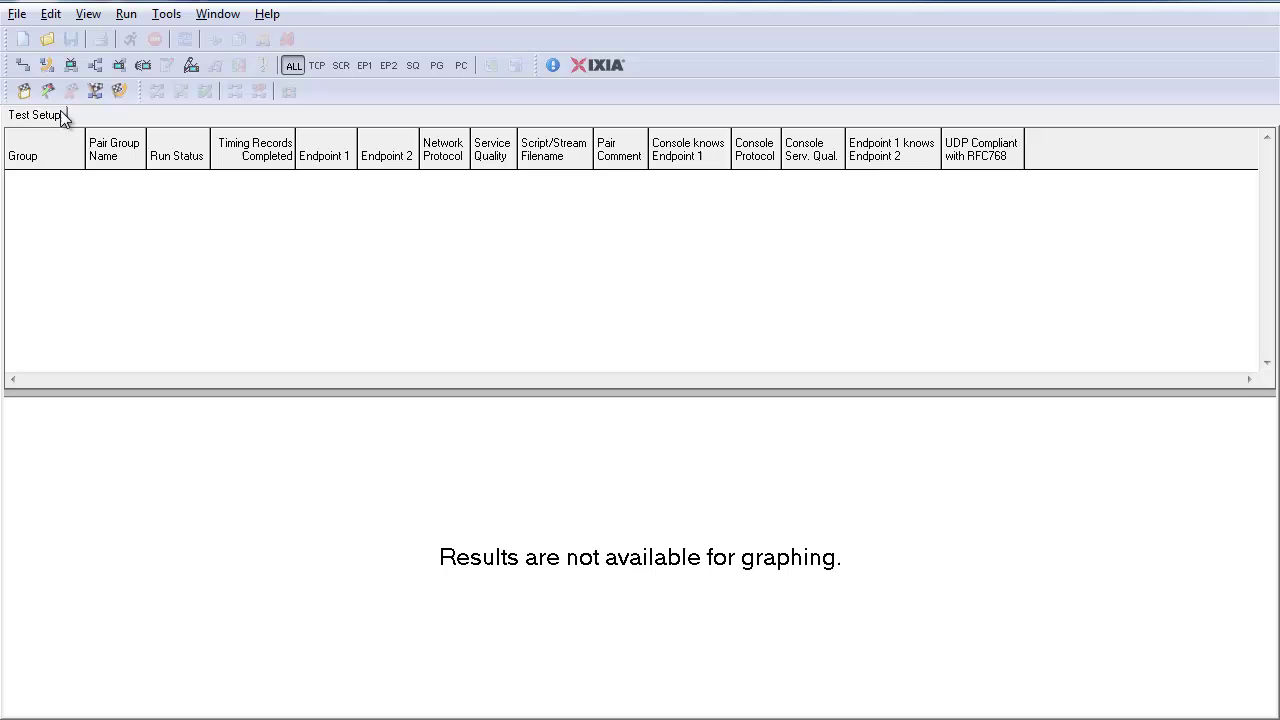
click(22, 66)
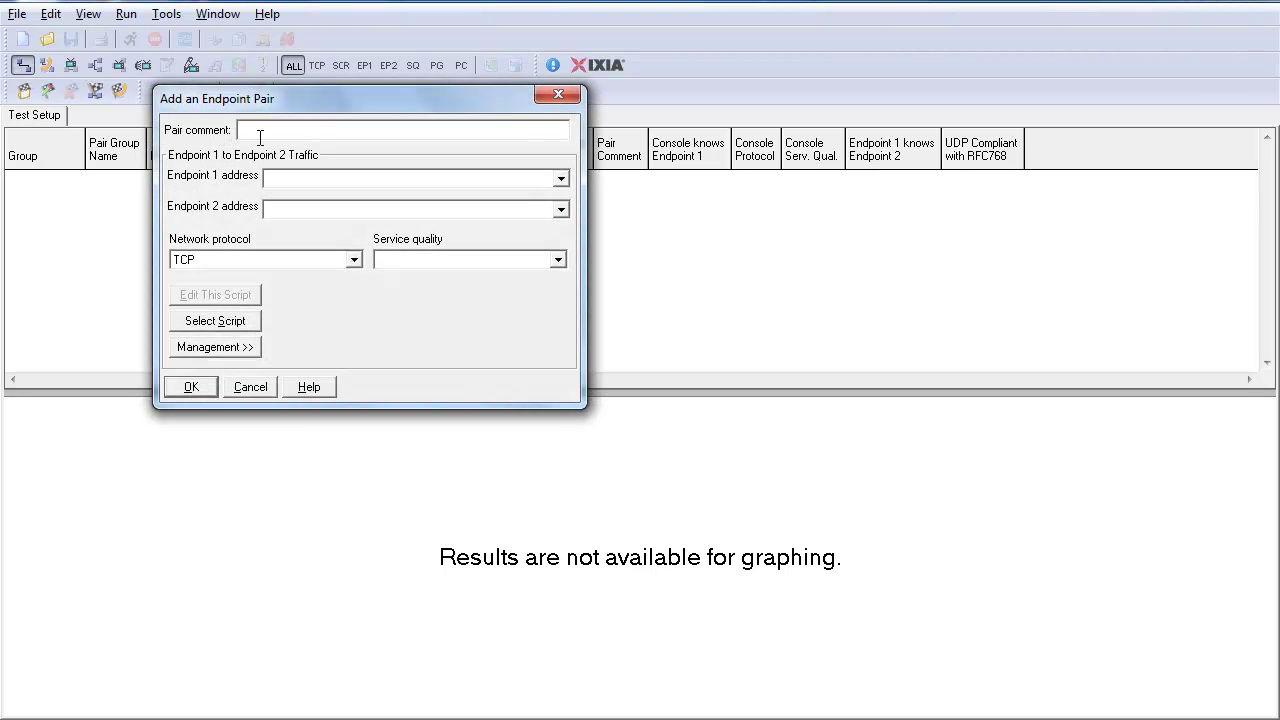
text(Test 1)
click(313, 184)
text(192.168.1.116)
key(Tab)
text(192.168.1.112)
- Assign the High_Performance_Throughput script to the pair and add it to the test
click(206, 324)
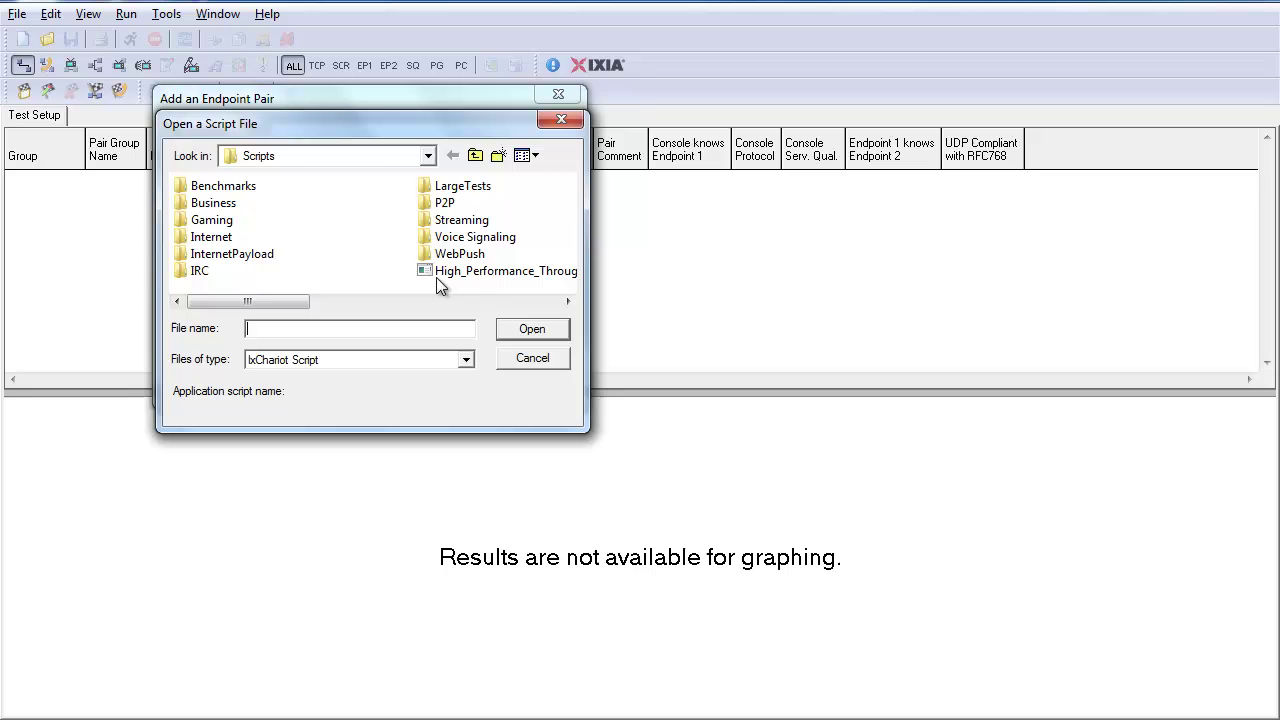
click(568, 302)
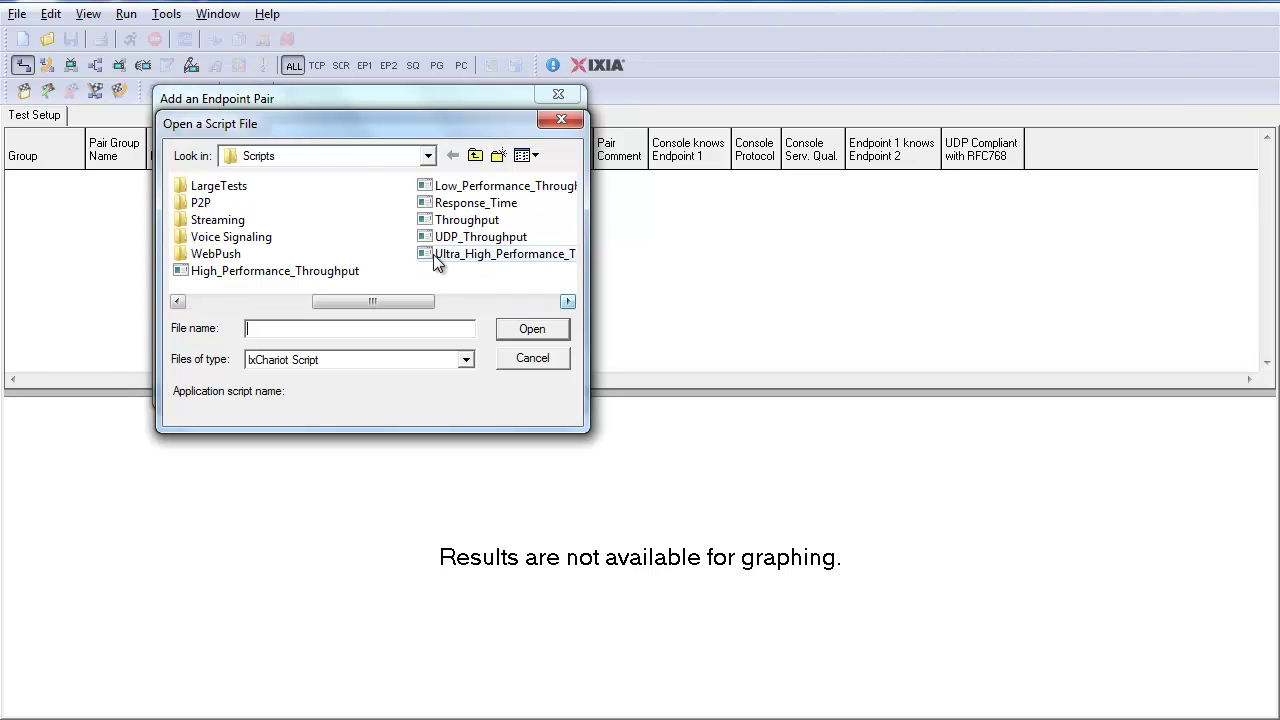
click(359, 270)
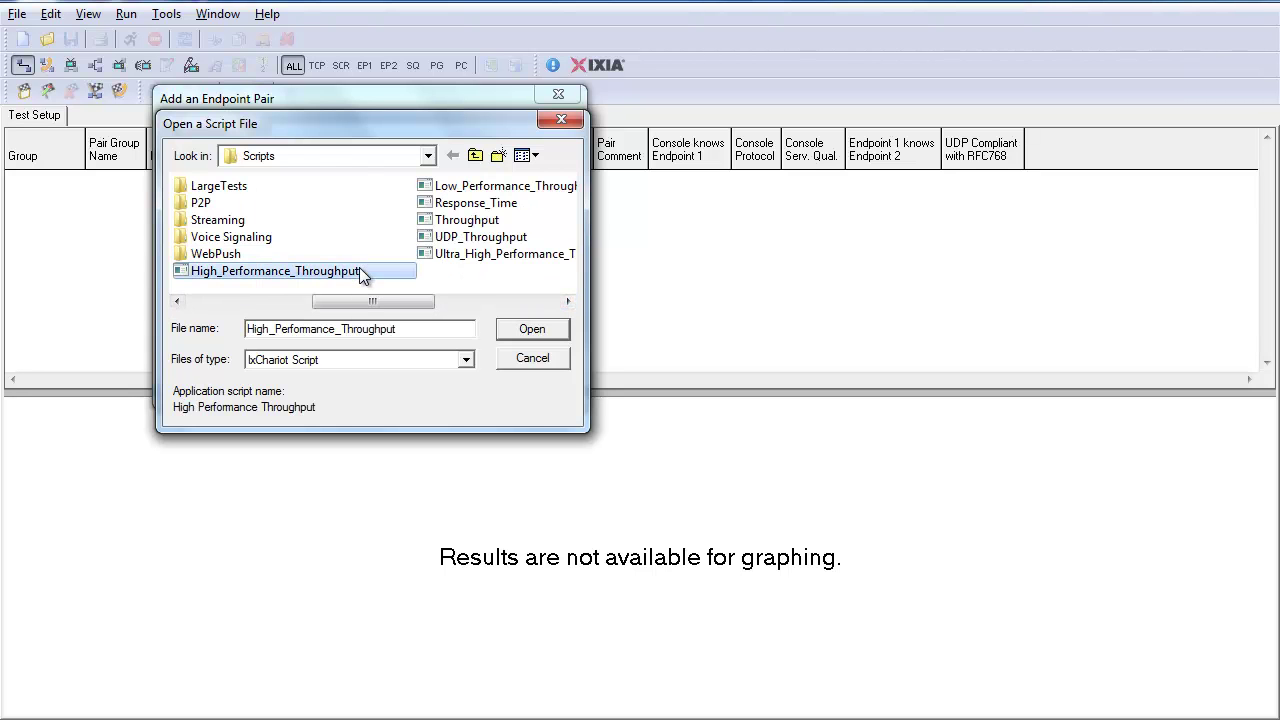
click(516, 333)
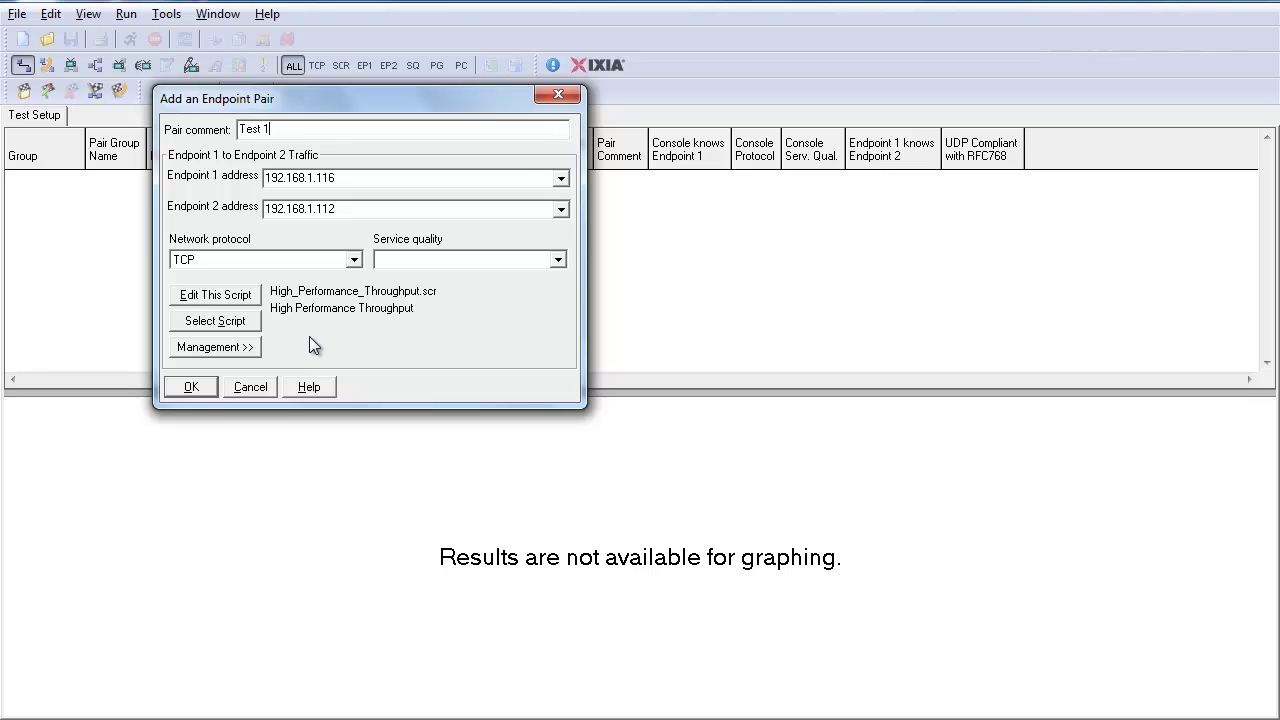
click(190, 386)
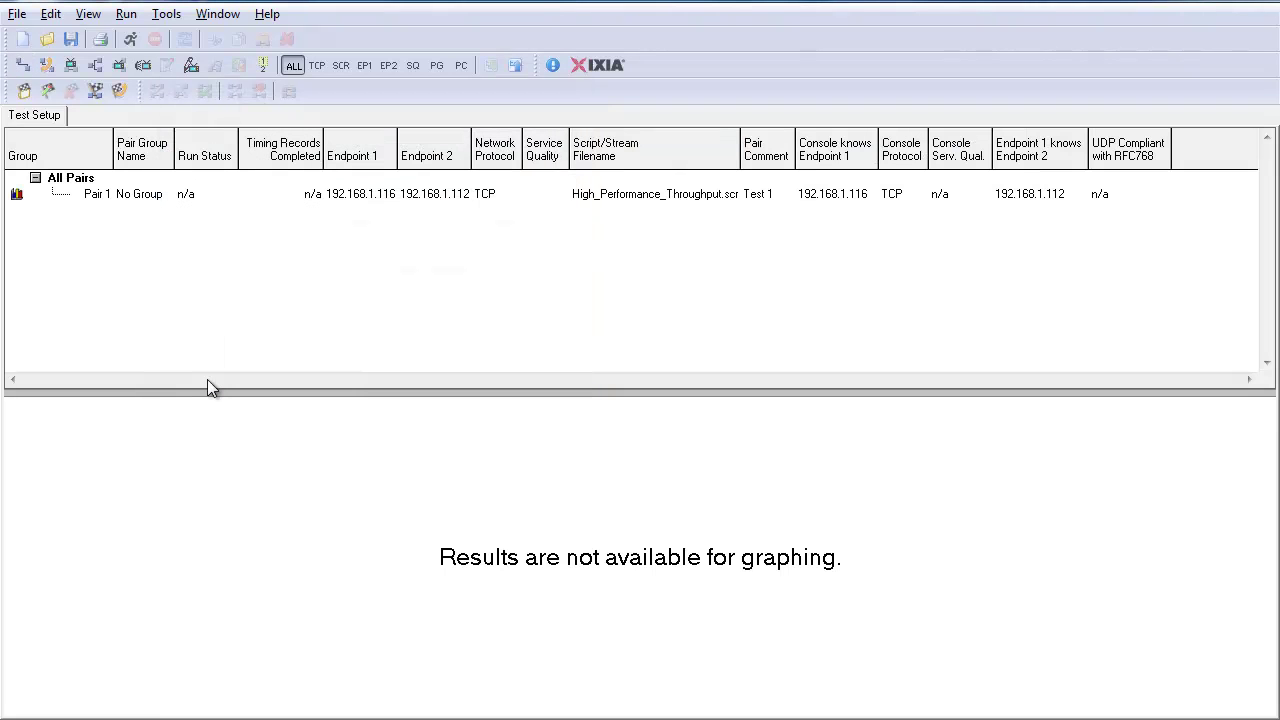
- Set the run options to a fixed duration of 0 hours 1 minute 0 seconds
click(126, 14)
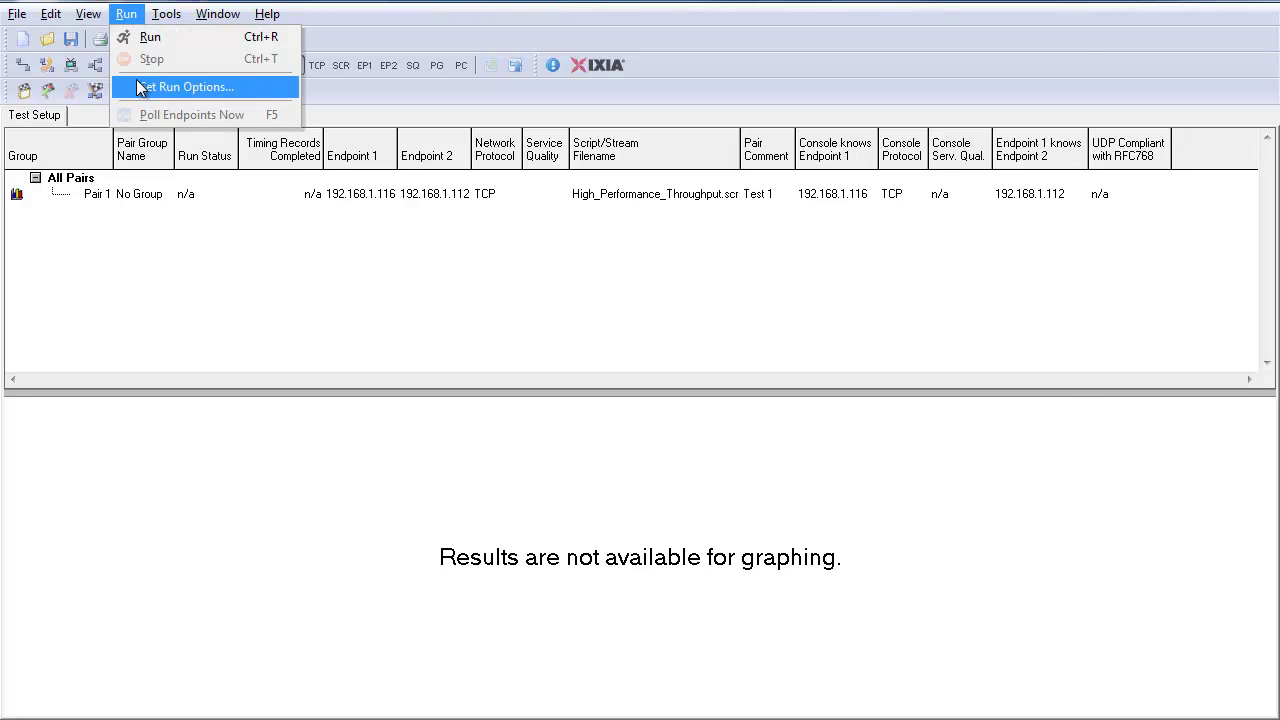
click(145, 87)
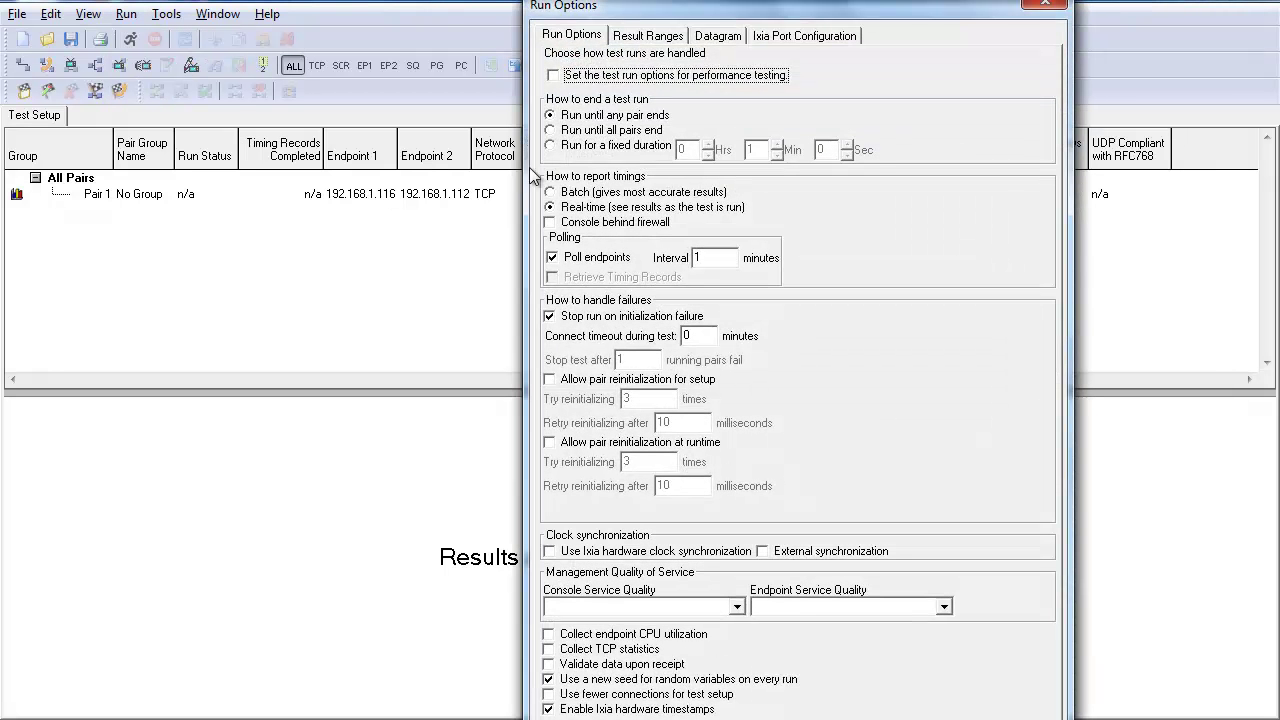
click(550, 146)
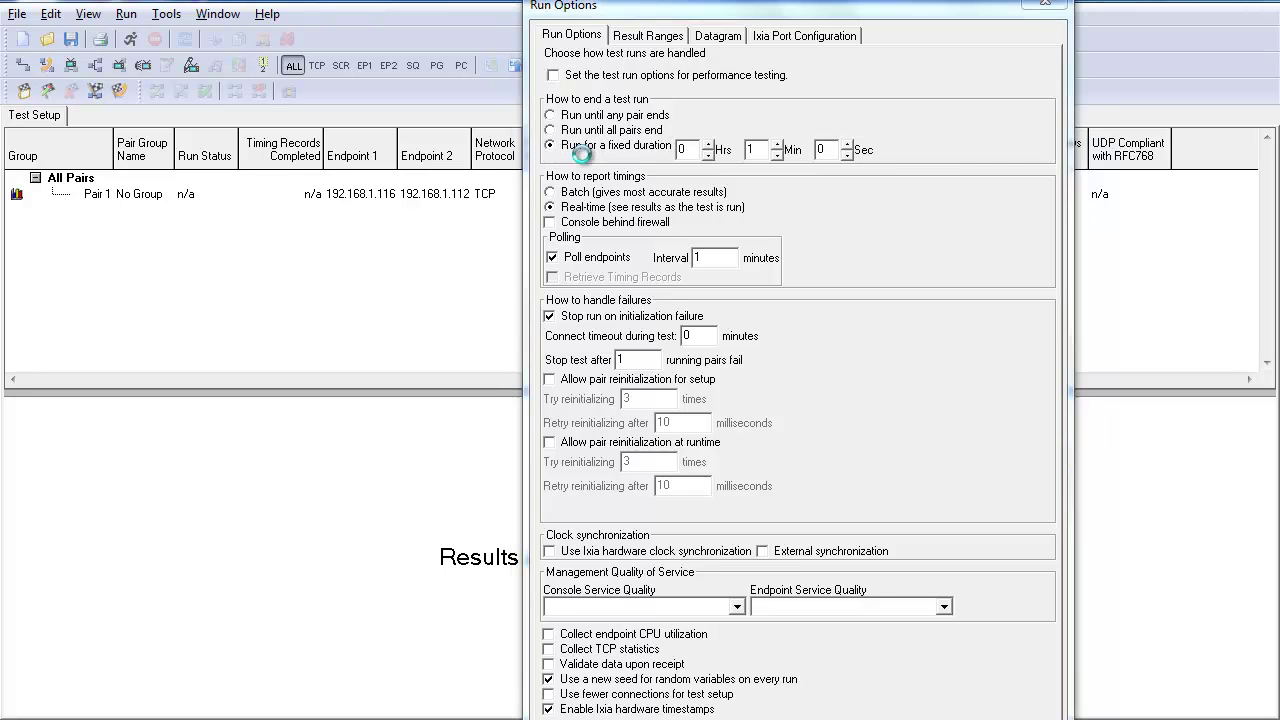
key(Return)
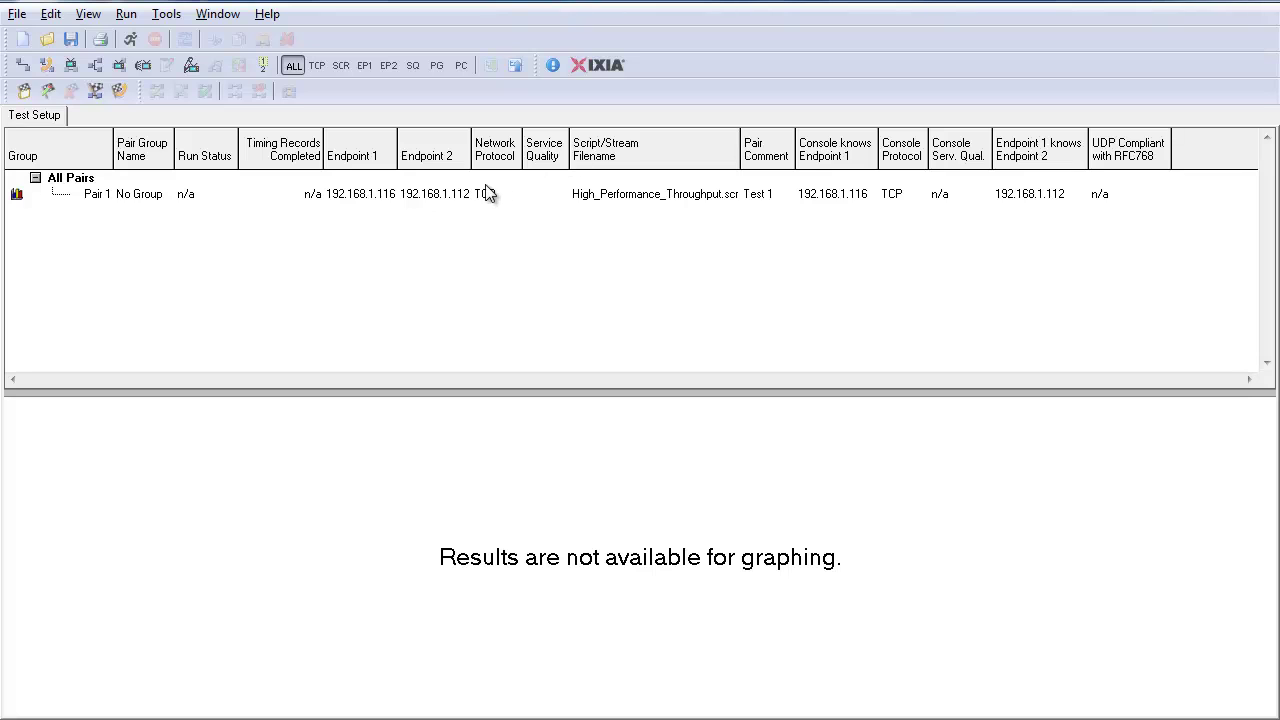
- Select Pair 1 and run the one-minute throughput test to completion
click(484, 193)
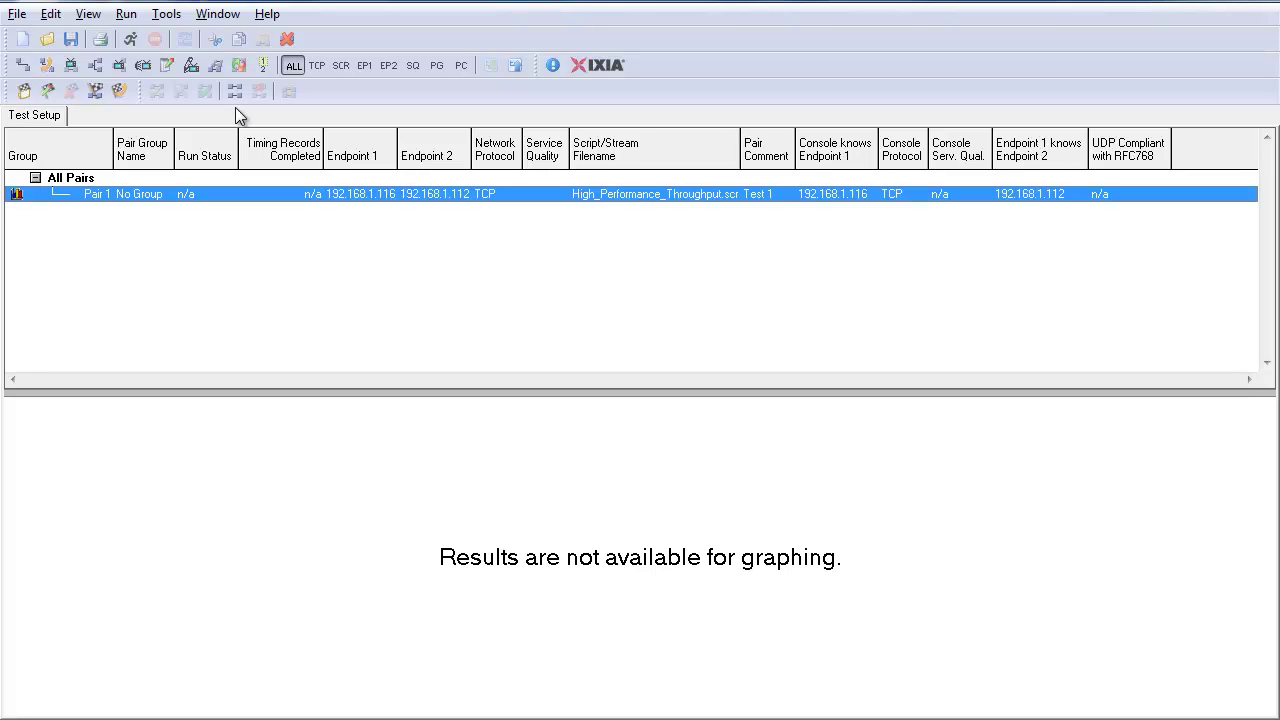
click(132, 40)
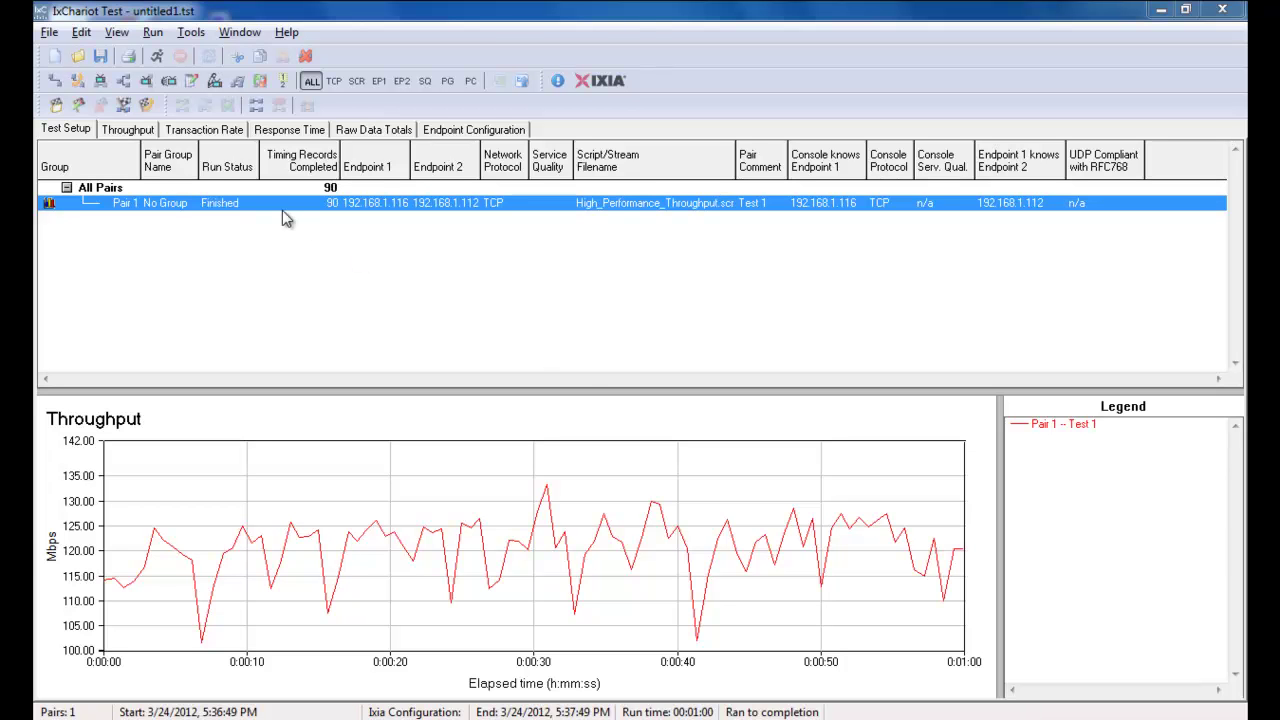
- Show the Throughput tab: Pair 1 averages 120.198 Mbps, maximum 133.333 Mbps
click(138, 130)
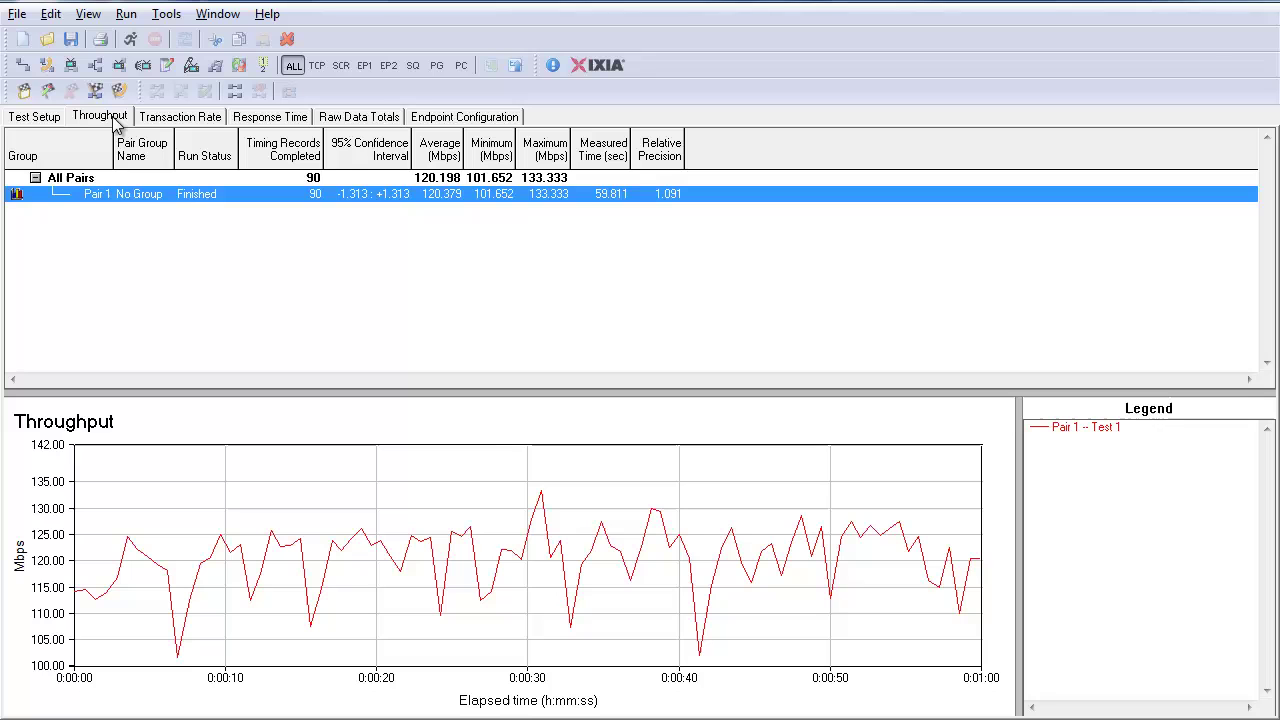